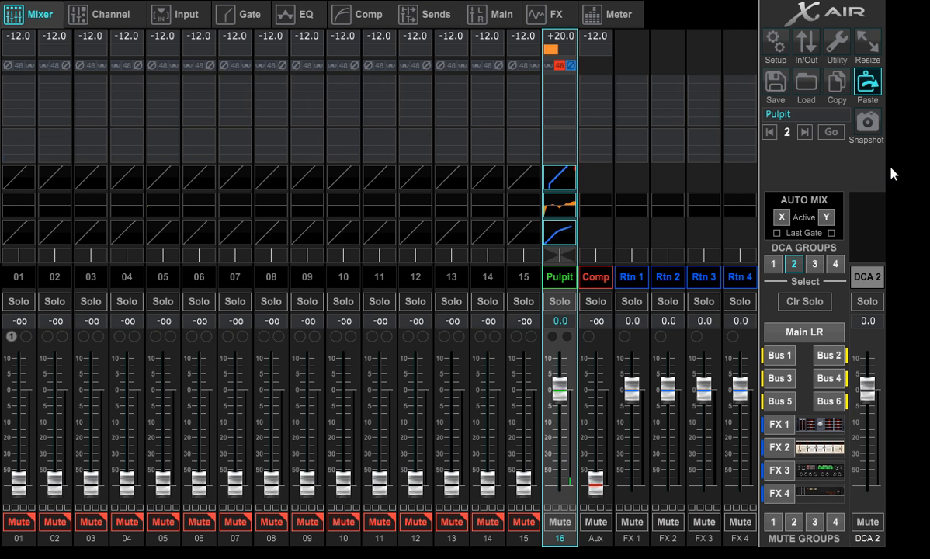
- Recall snapshot 1, Computer Only, on the mixer
left_click(771, 133)
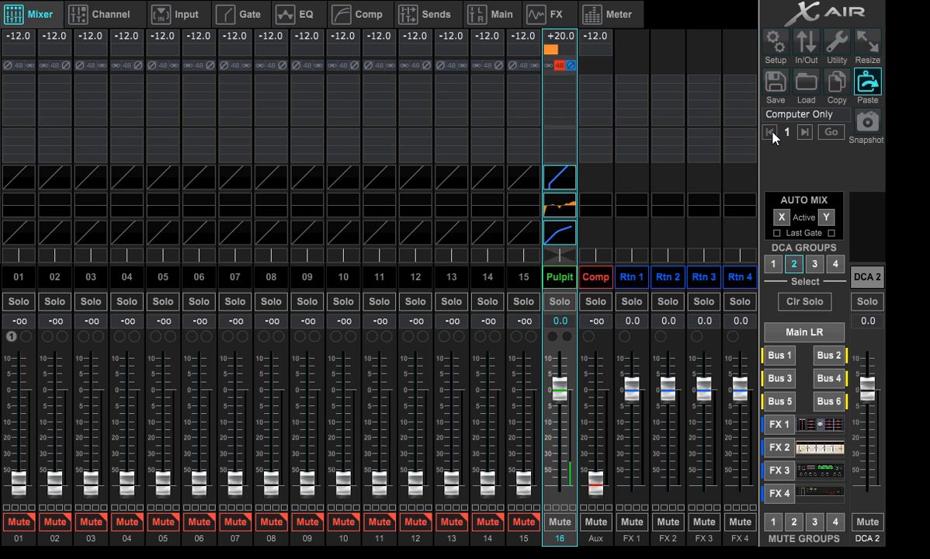
left_click(830, 132)
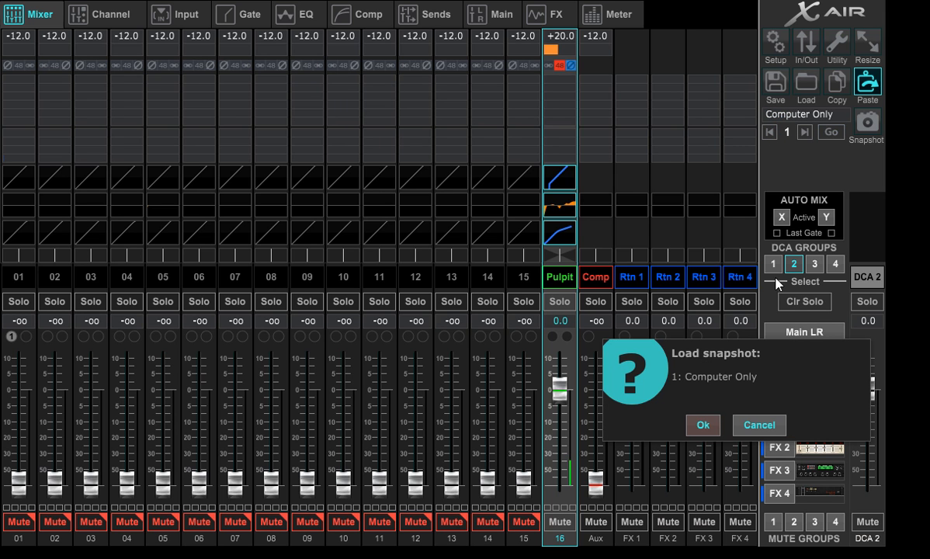
left_click(703, 426)
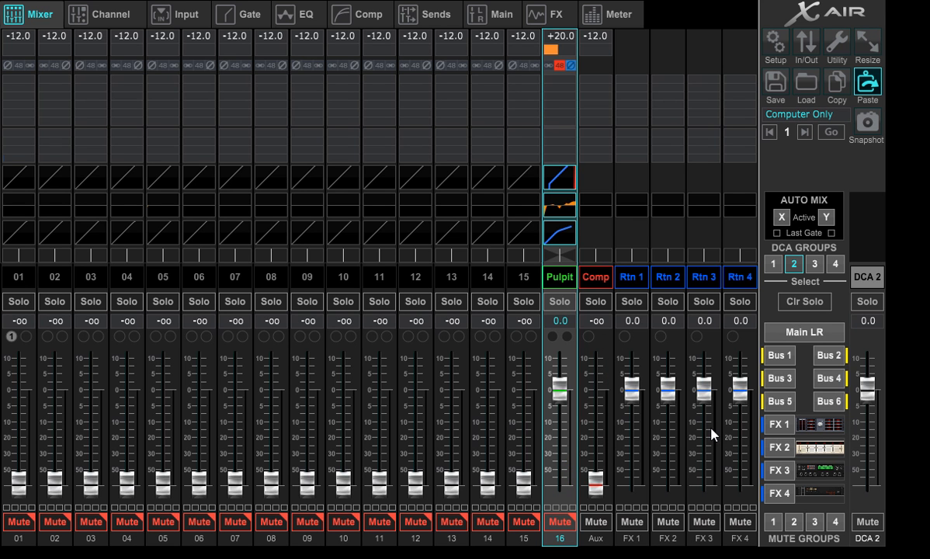
- Recall snapshot 2, Pulpit, on the mixer
left_click(803, 132)
left_click(825, 133)
left_click(701, 428)
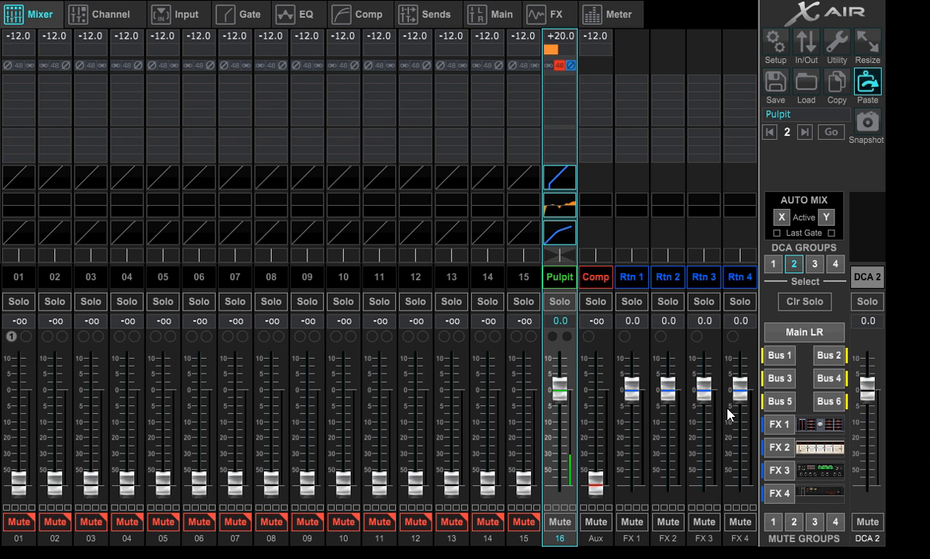
- Recall snapshot 3, Band, and return to snapshot 2, Pulpit
left_click(806, 132)
left_click(842, 135)
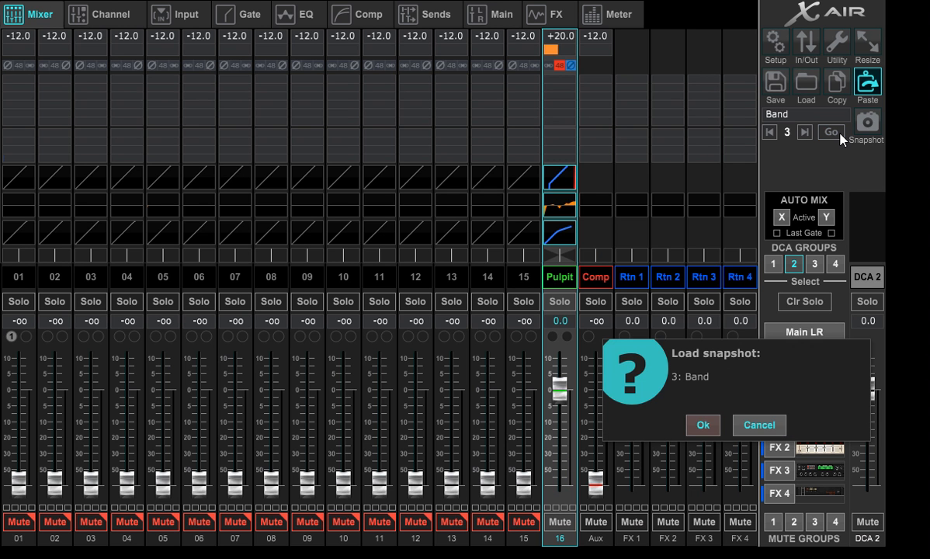
left_click(715, 427)
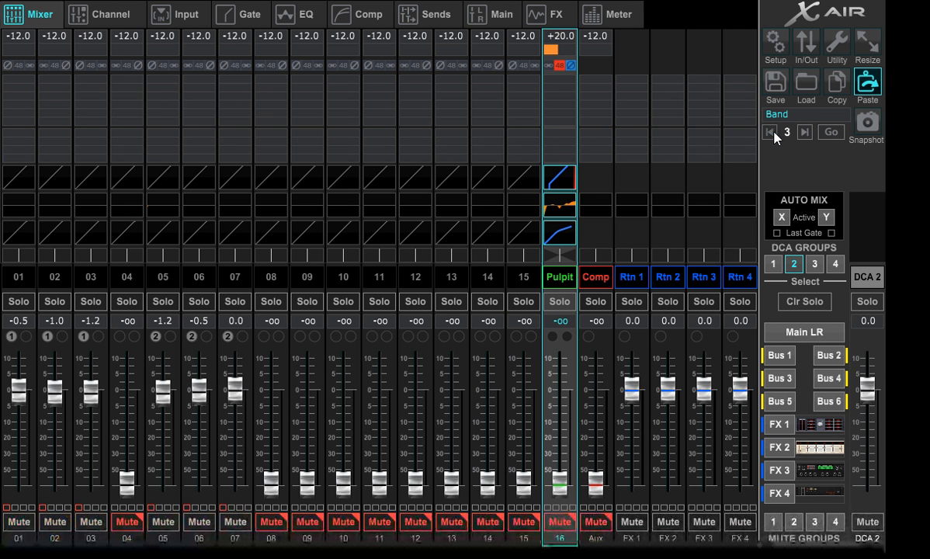
left_click(831, 134)
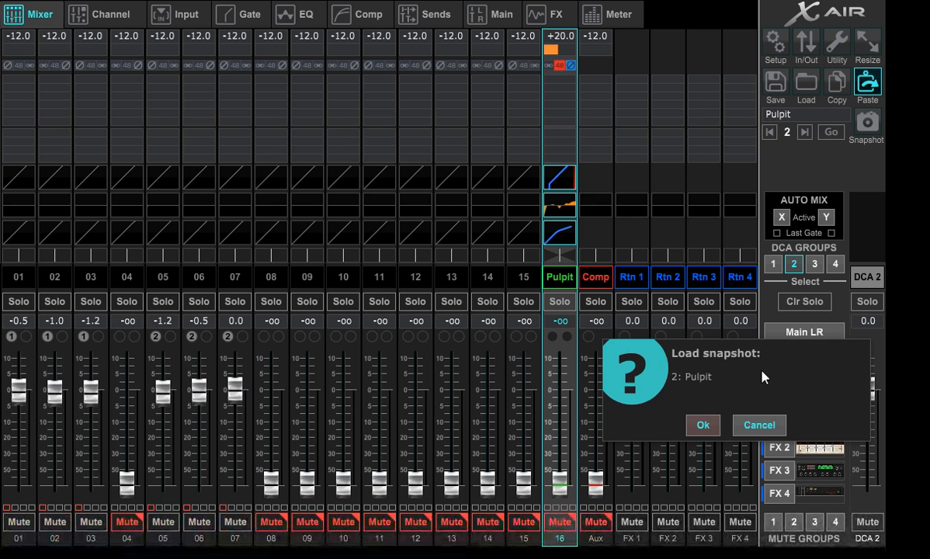
left_click(699, 424)
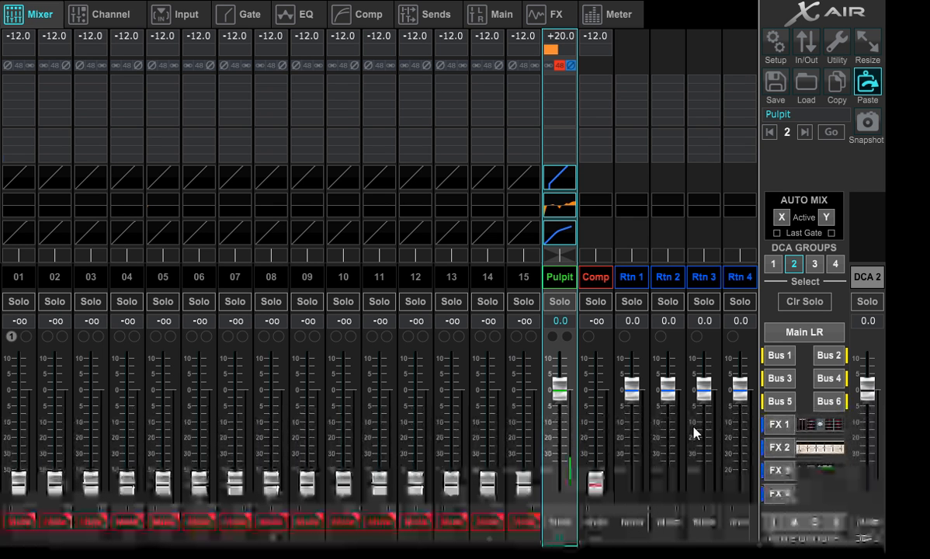
- Store the current mix in the empty snapshot slot 4 under the name Holy Holy Holy and close the snapshot list
left_click(873, 126)
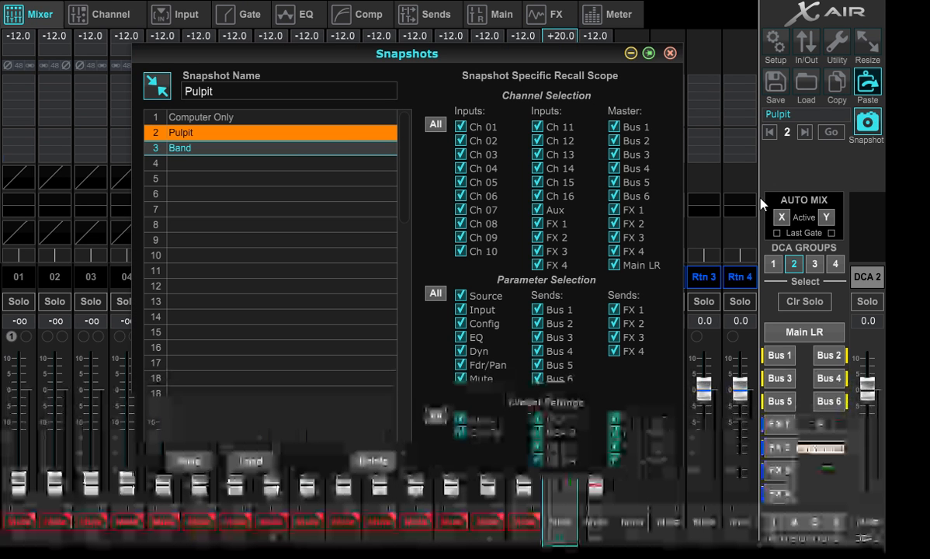
left_click(213, 163)
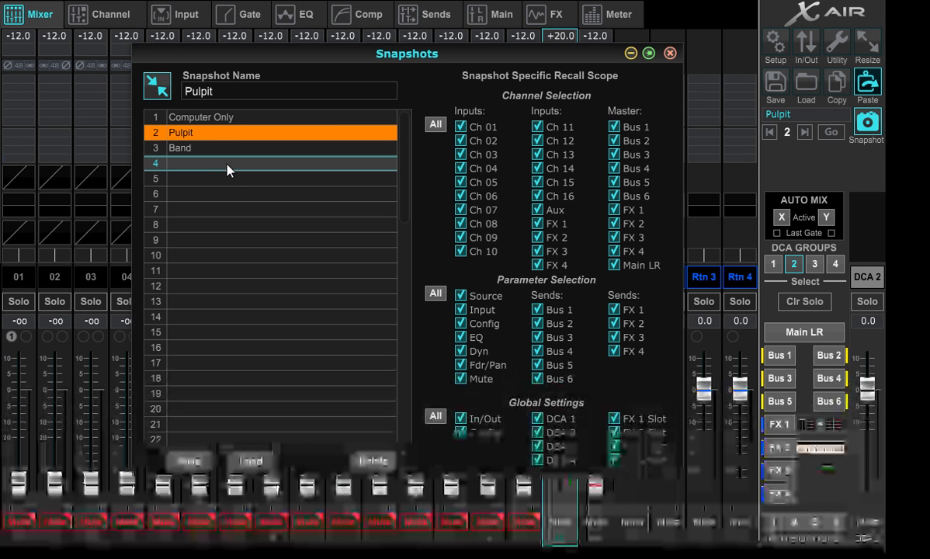
left_click(239, 92)
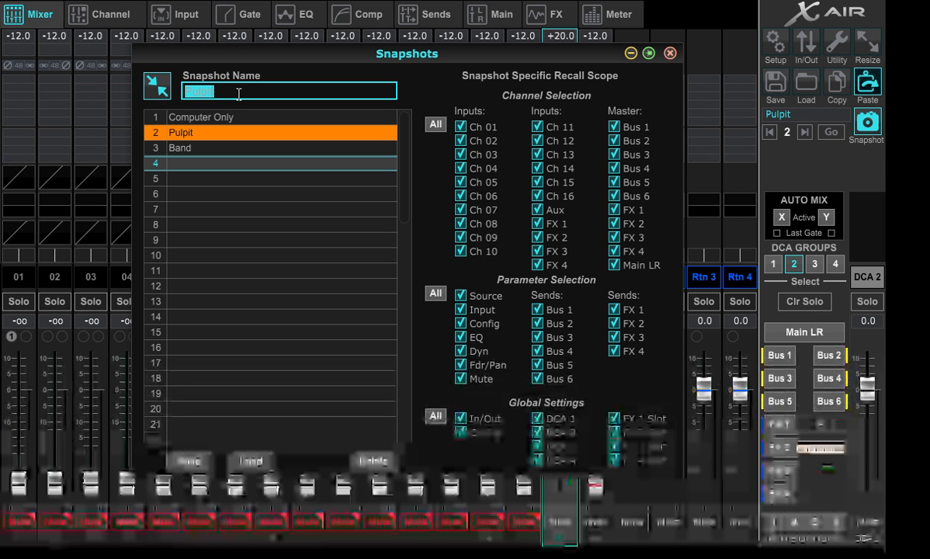
type("Holy Holy")
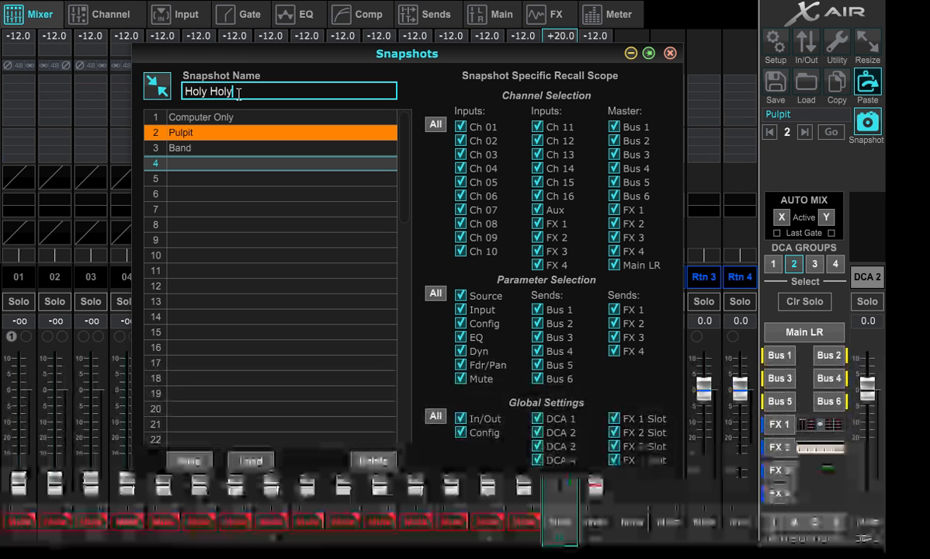
type(" Holy")
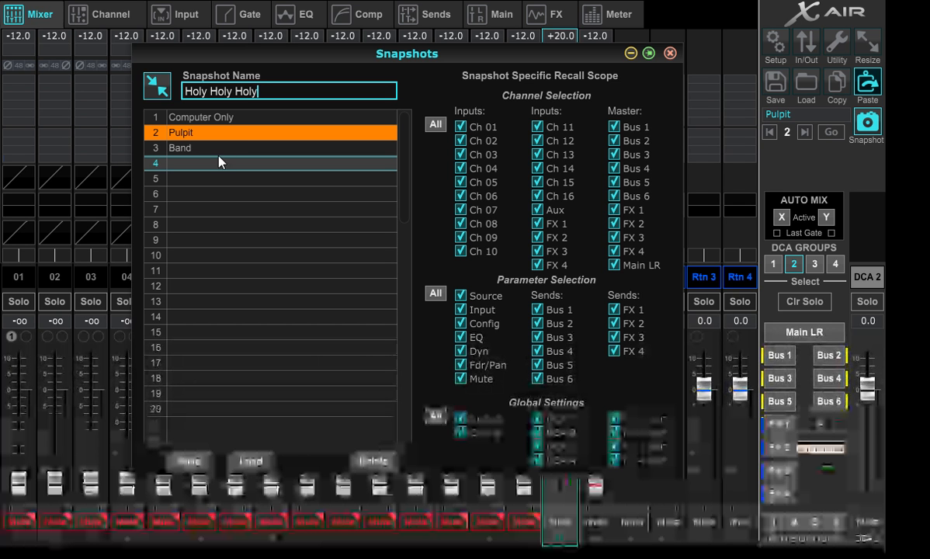
left_click(194, 466)
left_click(368, 295)
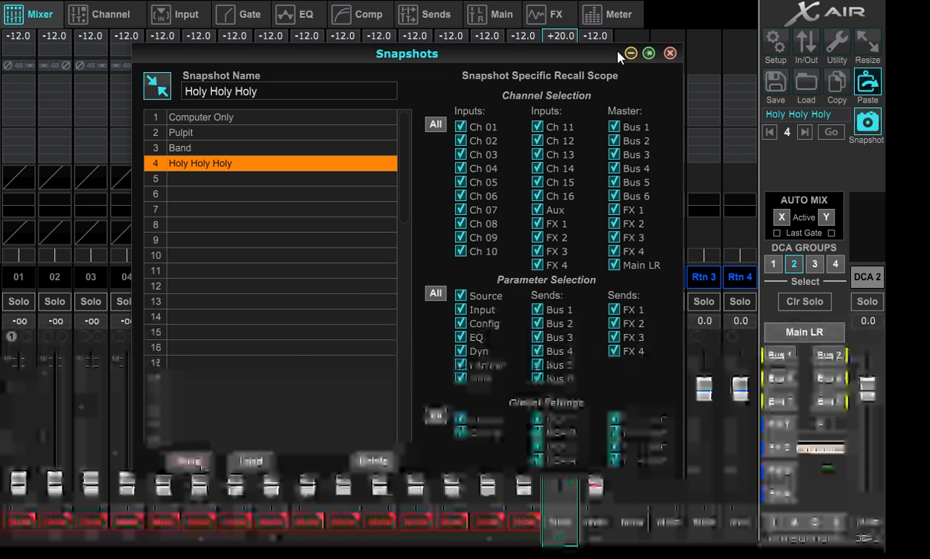
left_click(669, 53)
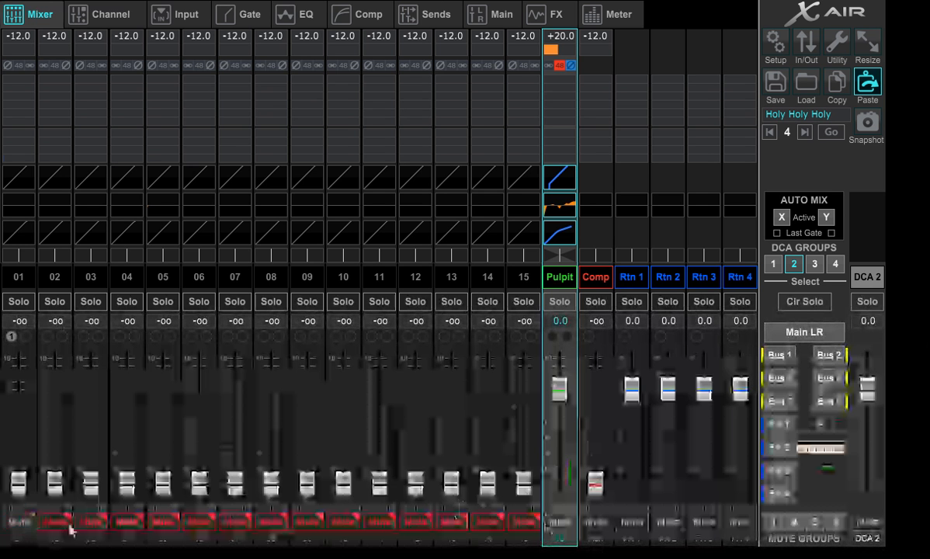
- Unmute channels 01, 02 and 07 and raise their faders to about +1.0, -0.7 and 0.0 dB
left_click_drag(19, 482, 34, 386)
left_click_drag(55, 471, 54, 388)
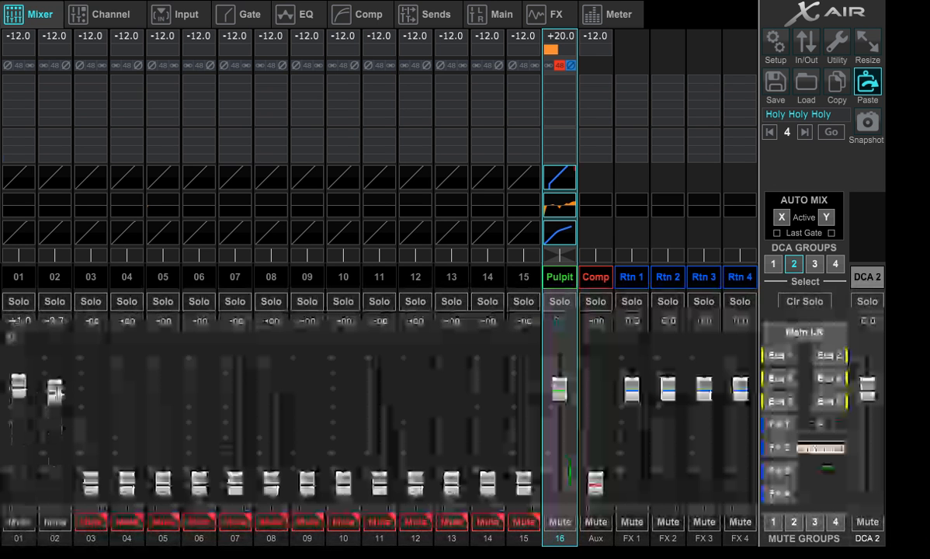
left_click(246, 523)
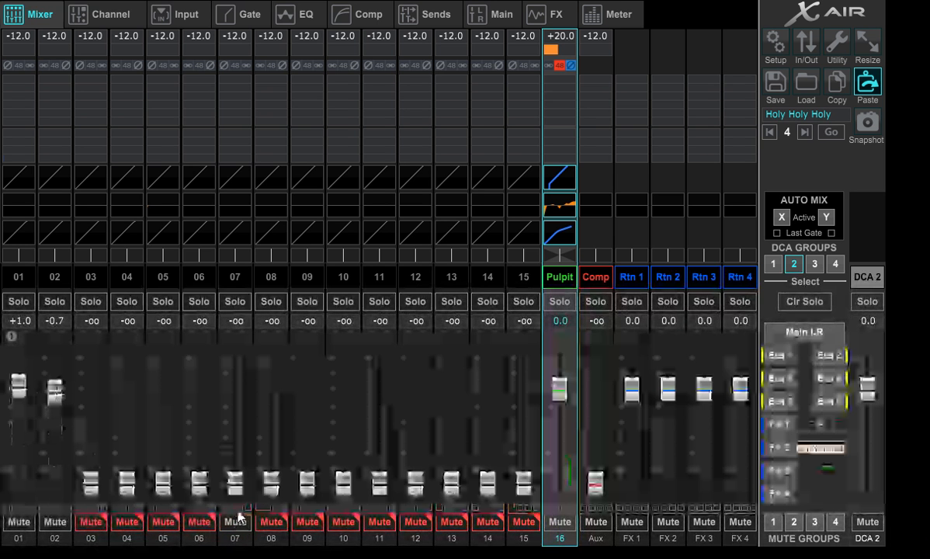
left_click_drag(234, 494, 242, 396)
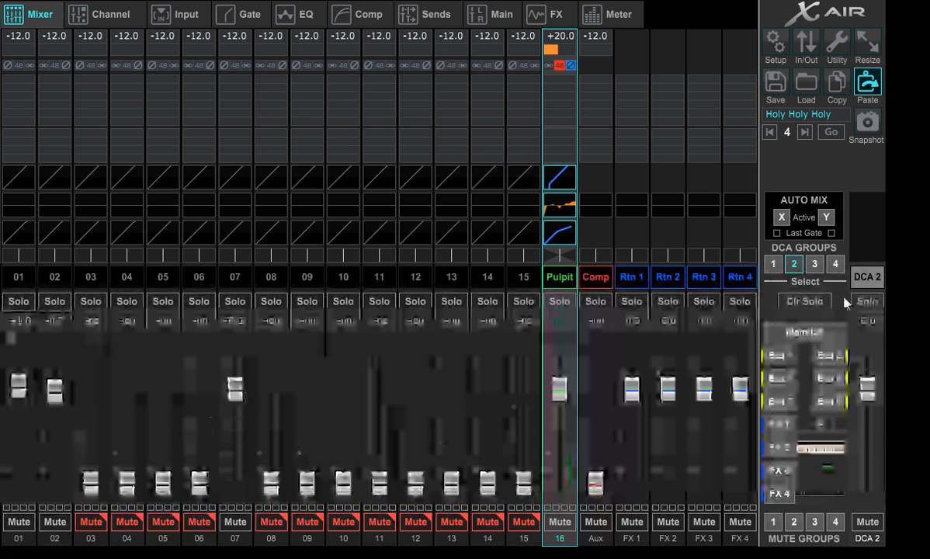
- Overwrite snapshot 4, Holy Holy Holy, with the current mix and close the snapshot list
left_click(867, 122)
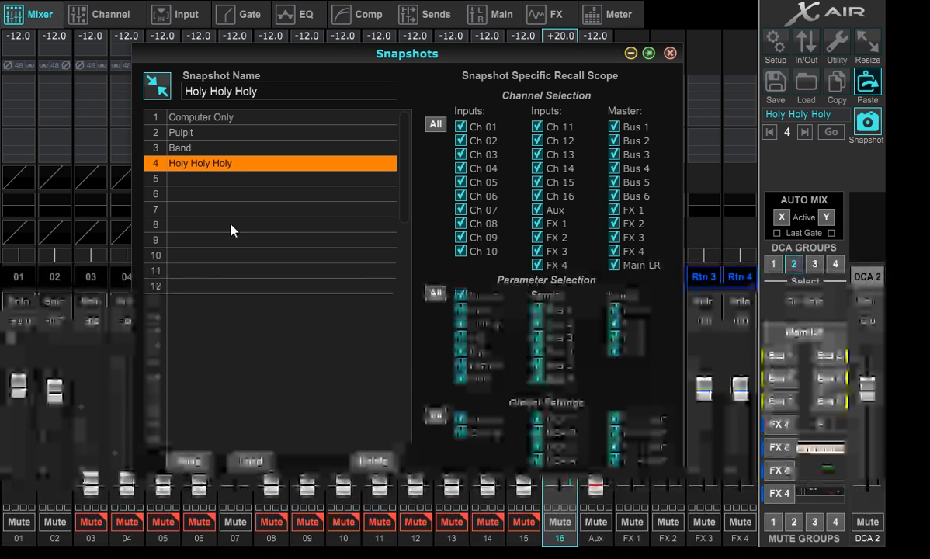
left_click(186, 461)
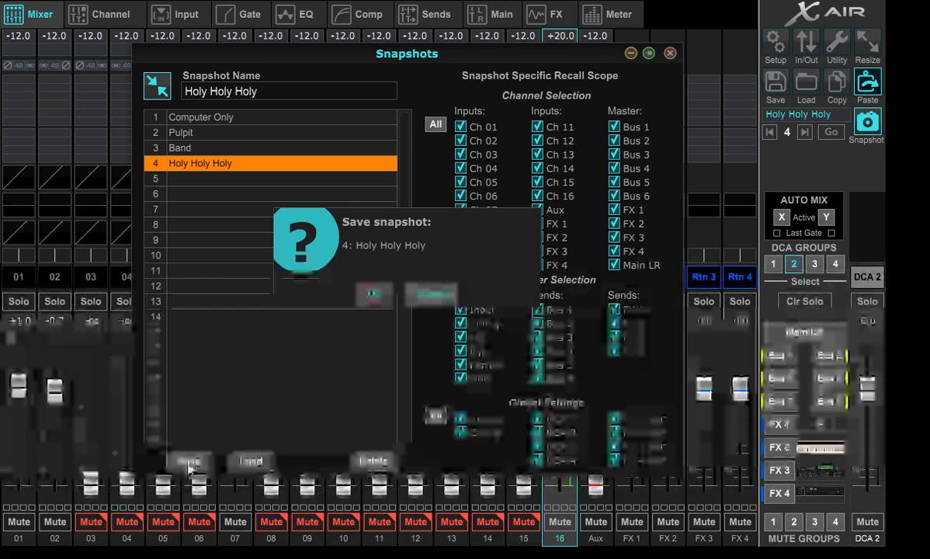
left_click(382, 295)
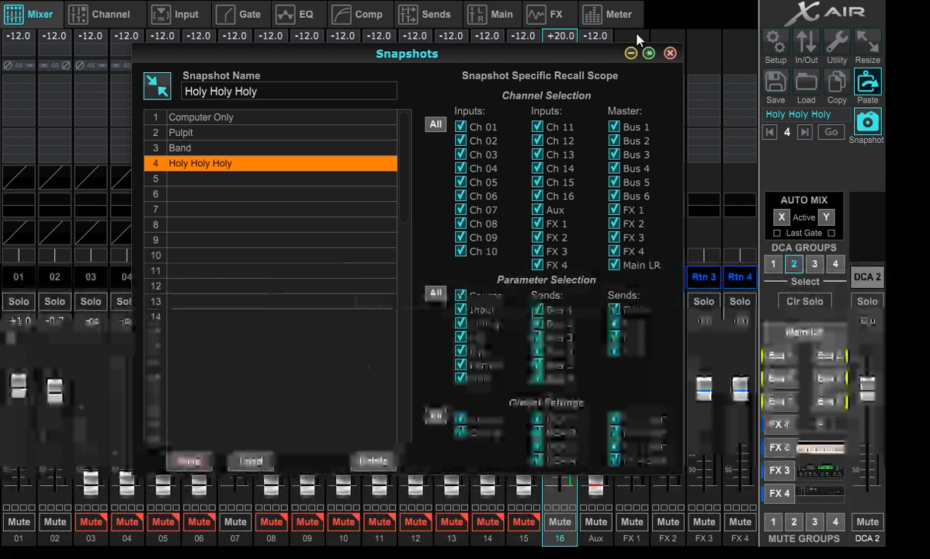
left_click(669, 53)
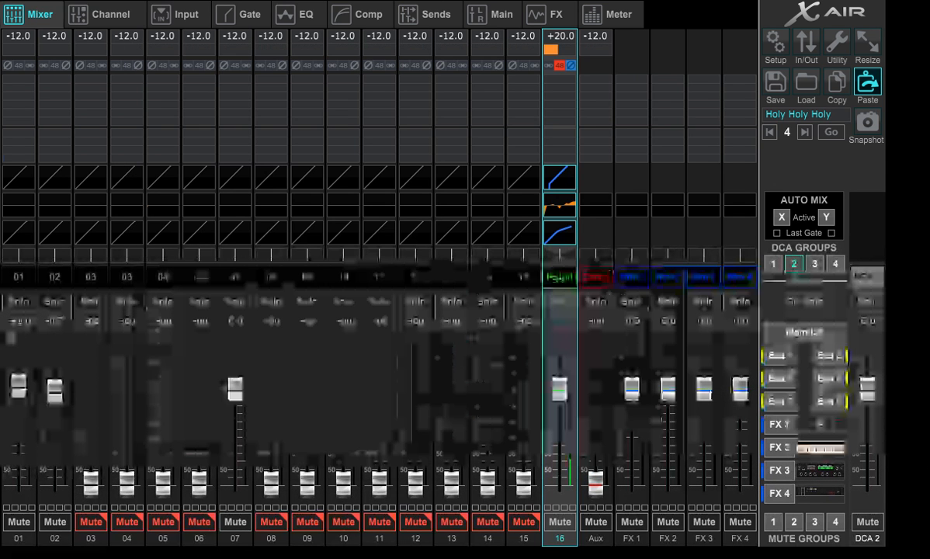
- Recall snapshot 3, Band, then unmute the Pulpit channel and raise its fader to about 0 dB
left_click(768, 132)
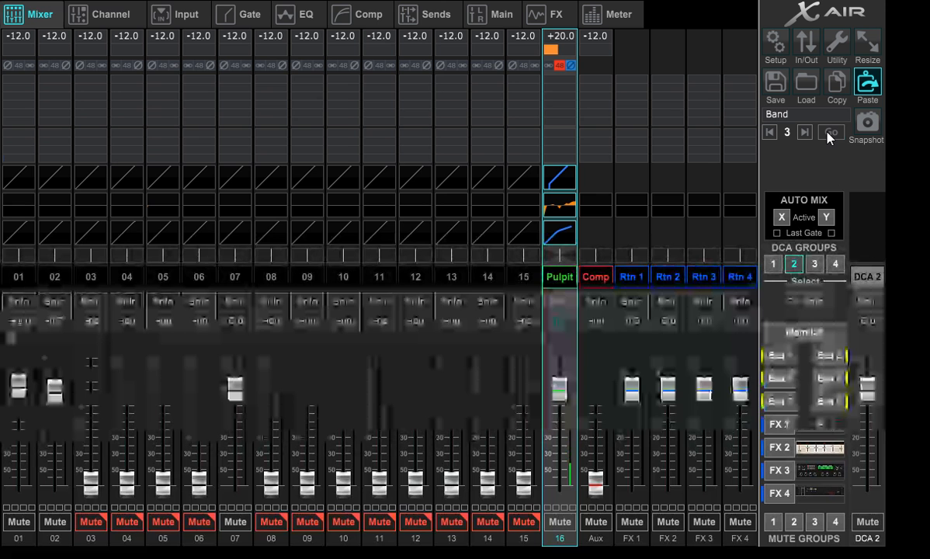
left_click(830, 133)
left_click(712, 425)
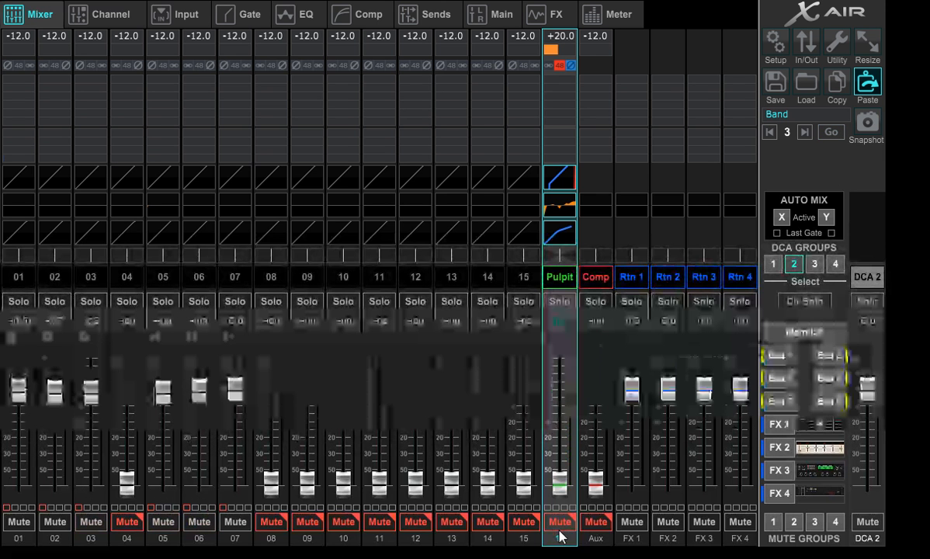
left_click_drag(552, 489, 580, 390)
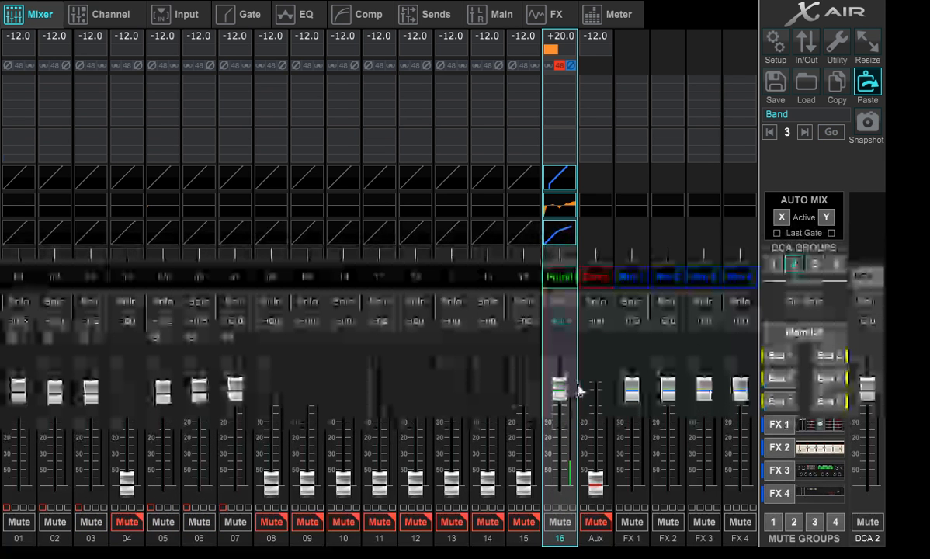
- Overwrite snapshot 3, Band, with the current mix and close the snapshot list
left_click(868, 122)
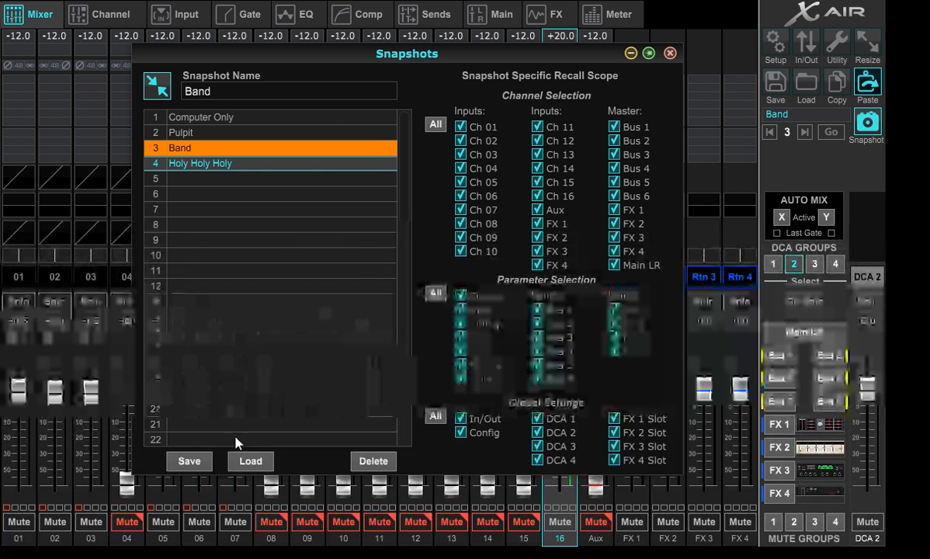
left_click(200, 460)
left_click(376, 293)
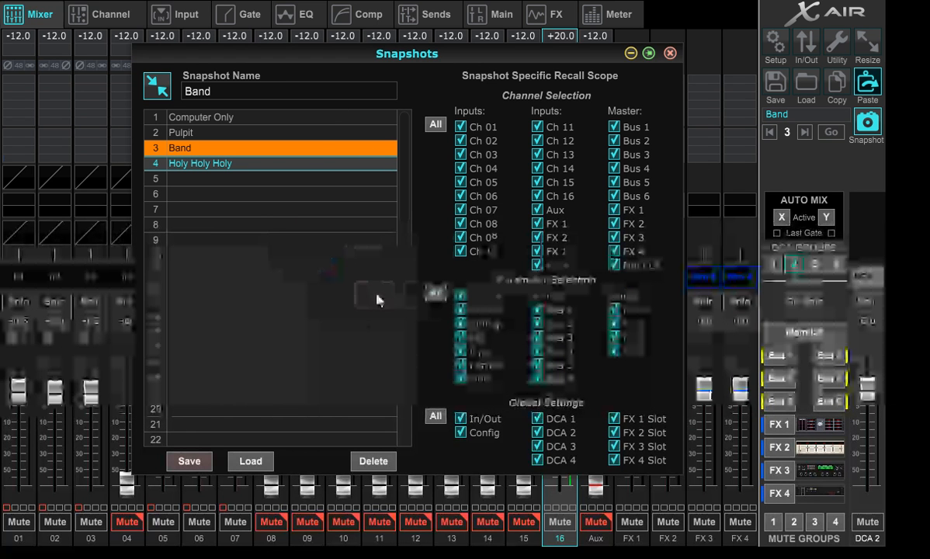
left_click(670, 53)
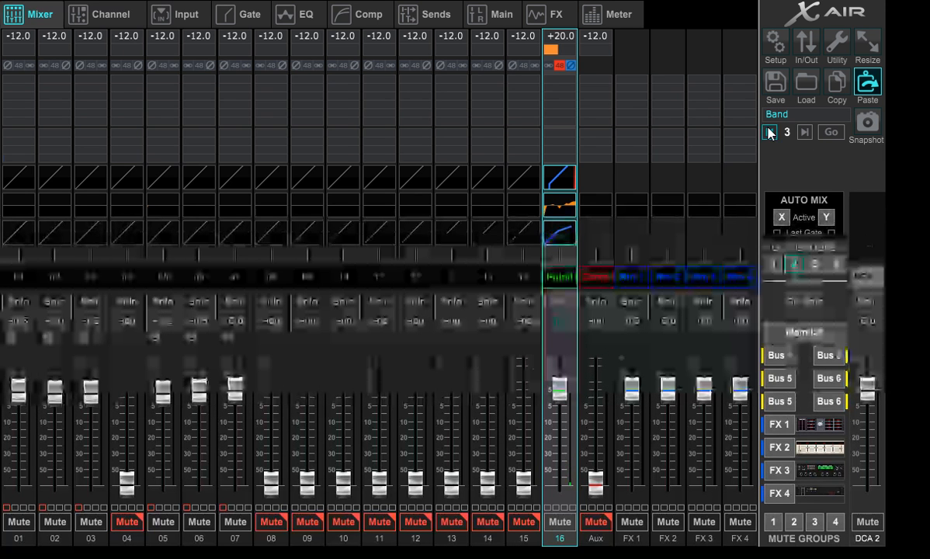
- Recall snapshot 2, Pulpit, in place of the Band mix
left_click(770, 132)
left_click(835, 133)
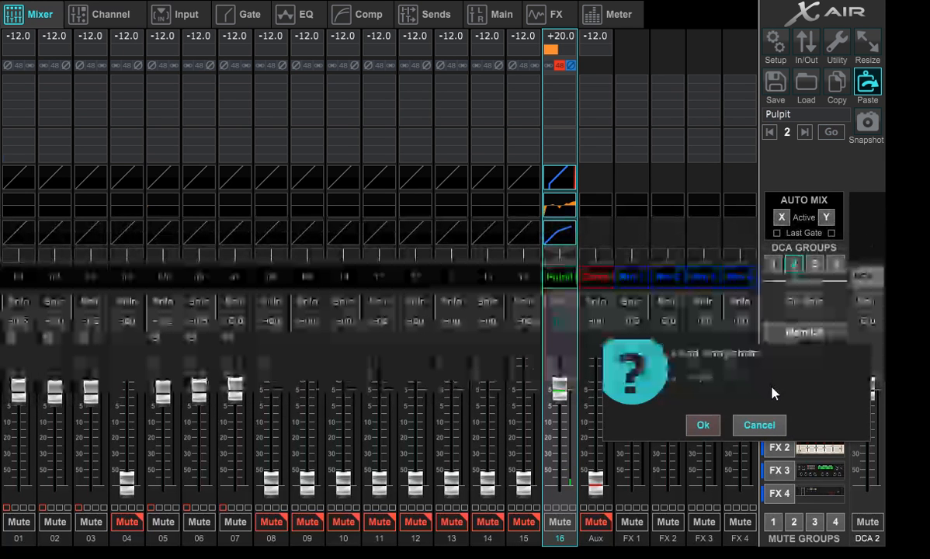
left_click(702, 426)
- Recall snapshot 4, Holy Holy Holy, on the mixer
left_click(805, 133)
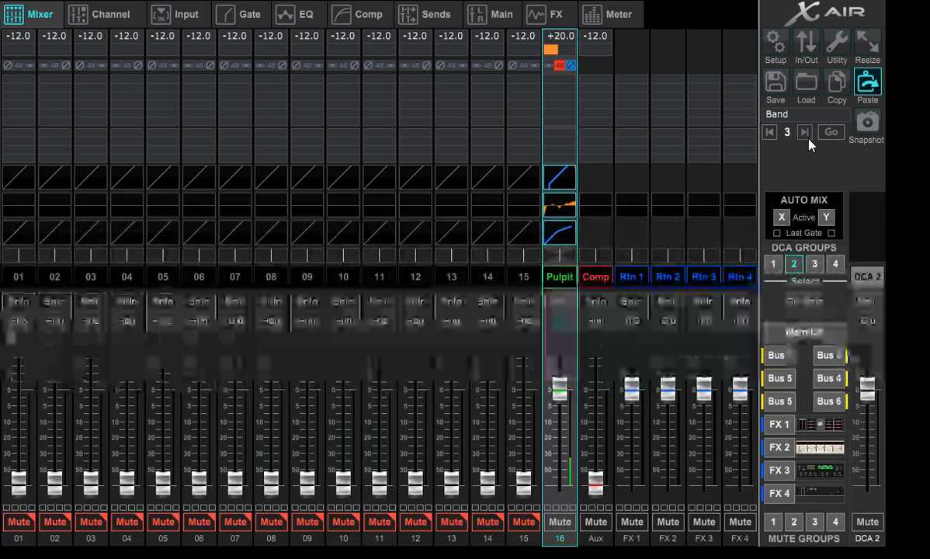
left_click(806, 133)
left_click(828, 133)
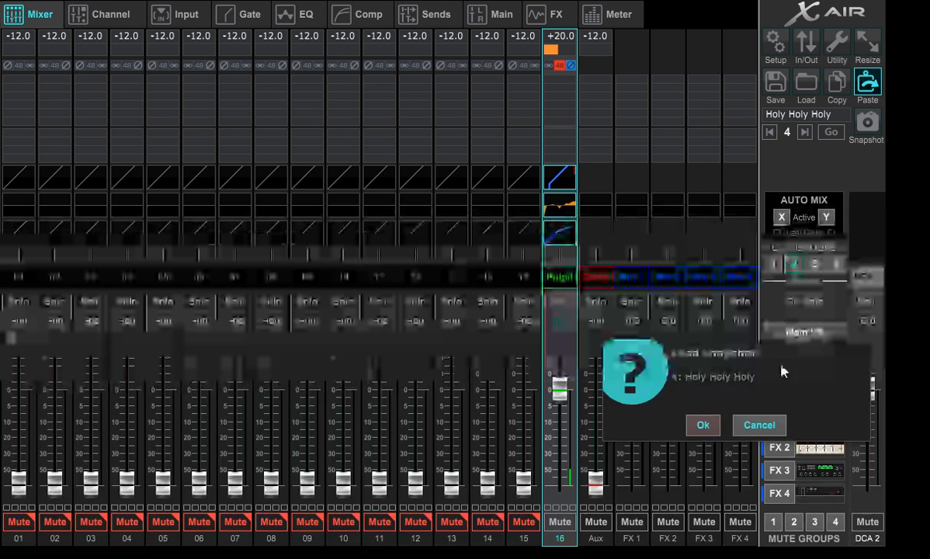
left_click(704, 426)
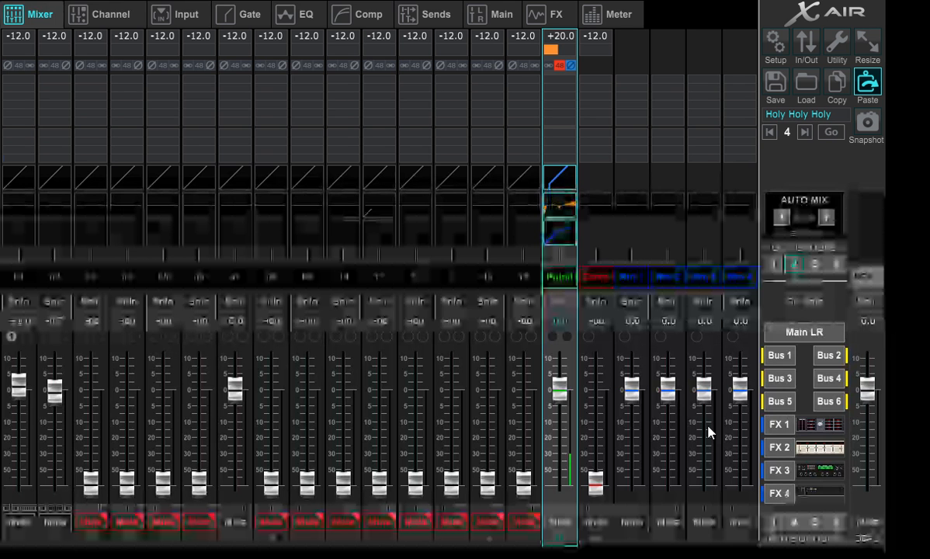
- Switch the mixer back to snapshot 2, Pulpit
left_click(769, 132)
left_click(769, 132)
left_click(769, 133)
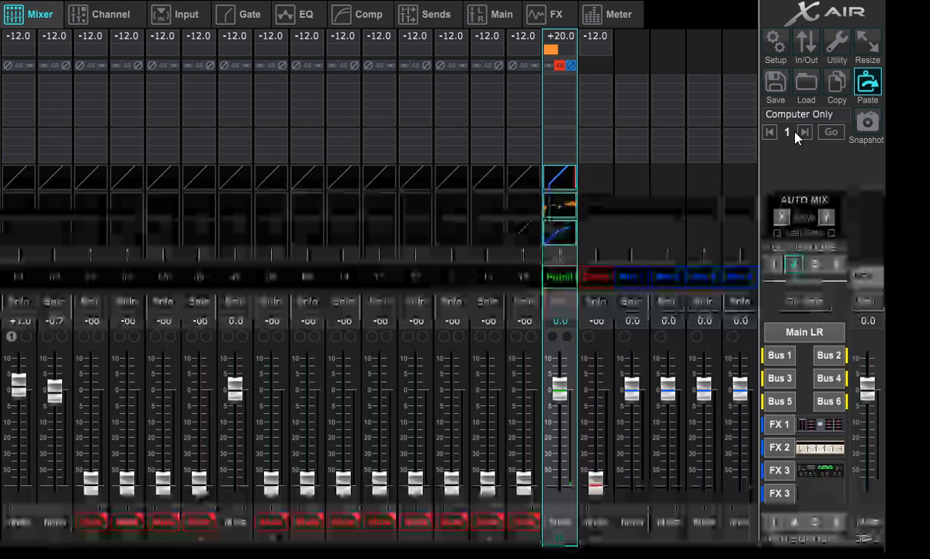
left_click(806, 133)
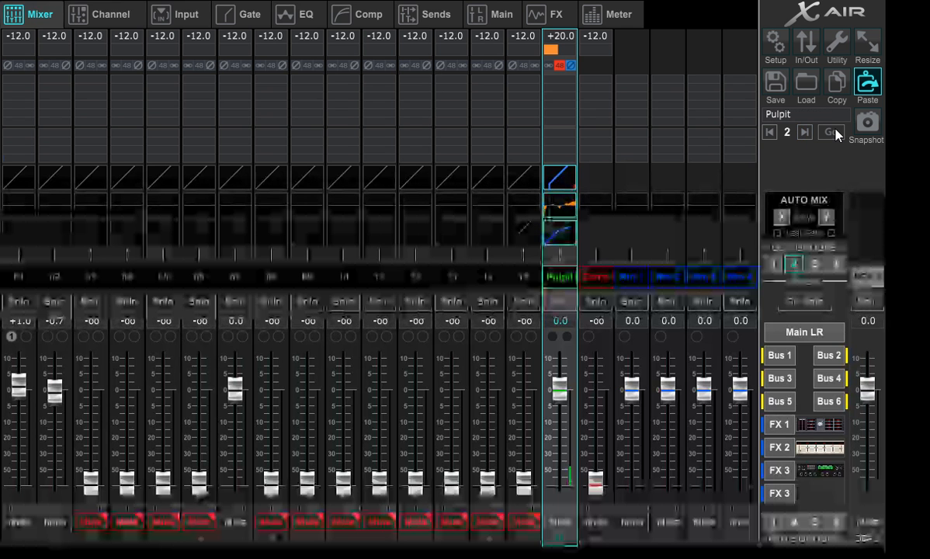
left_click(831, 132)
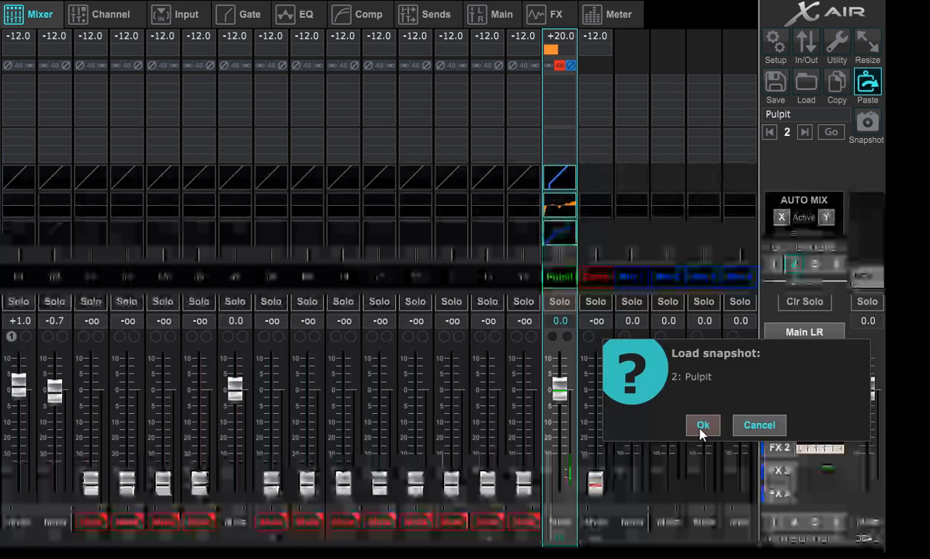
left_click(701, 429)
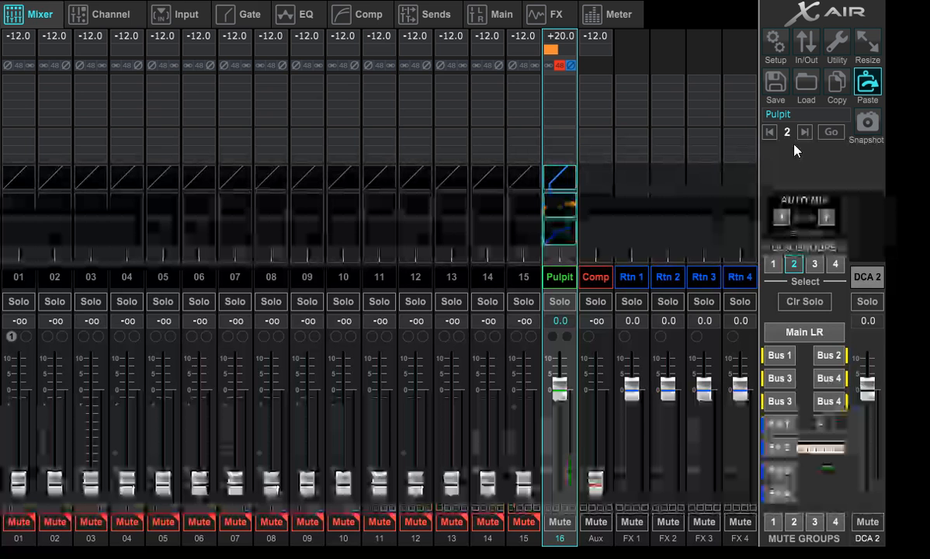
- Save the current mixer setup as a scene file in the XR18 Settings folder
left_click(773, 91)
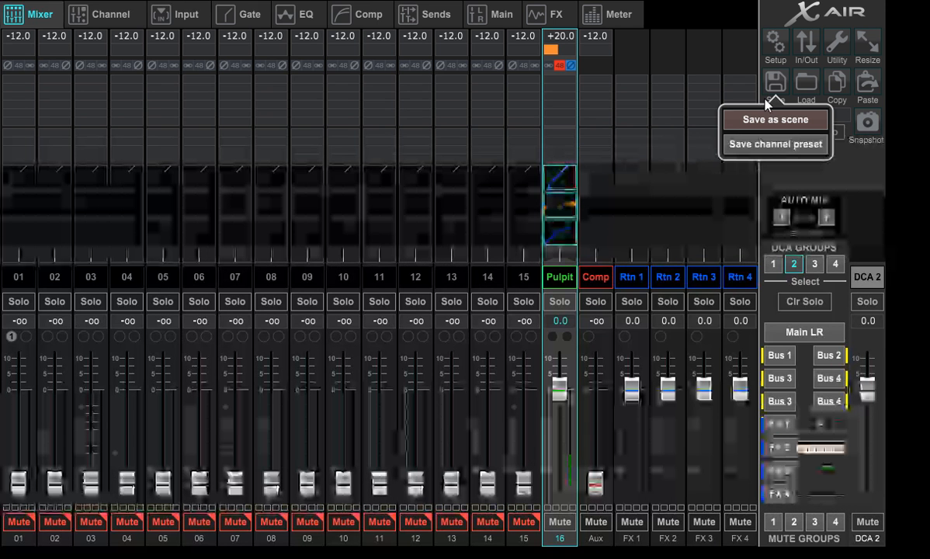
left_click(761, 120)
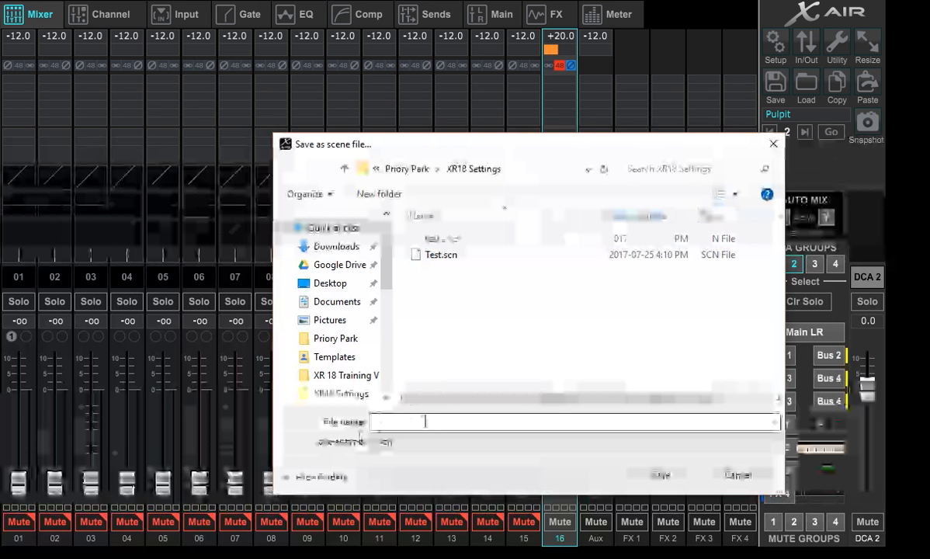
type("Wolt")
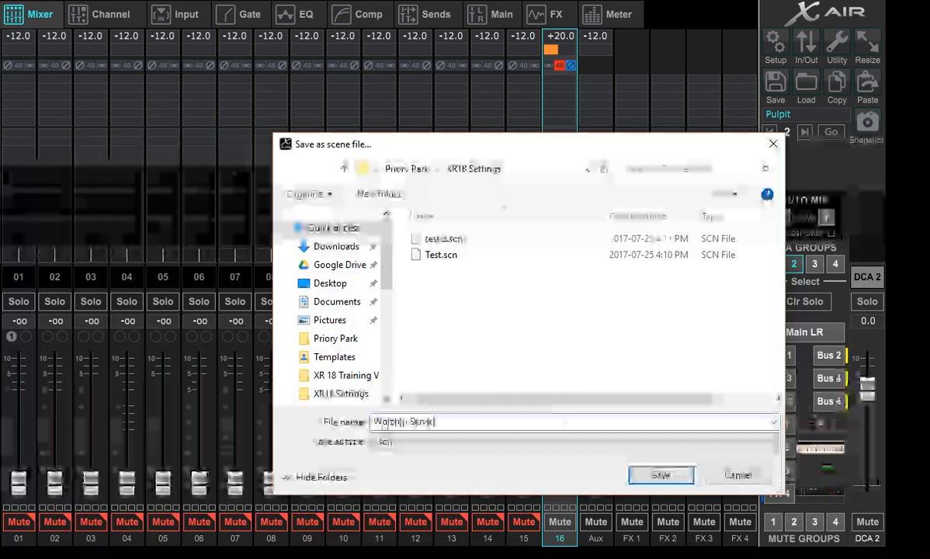
key("Return")
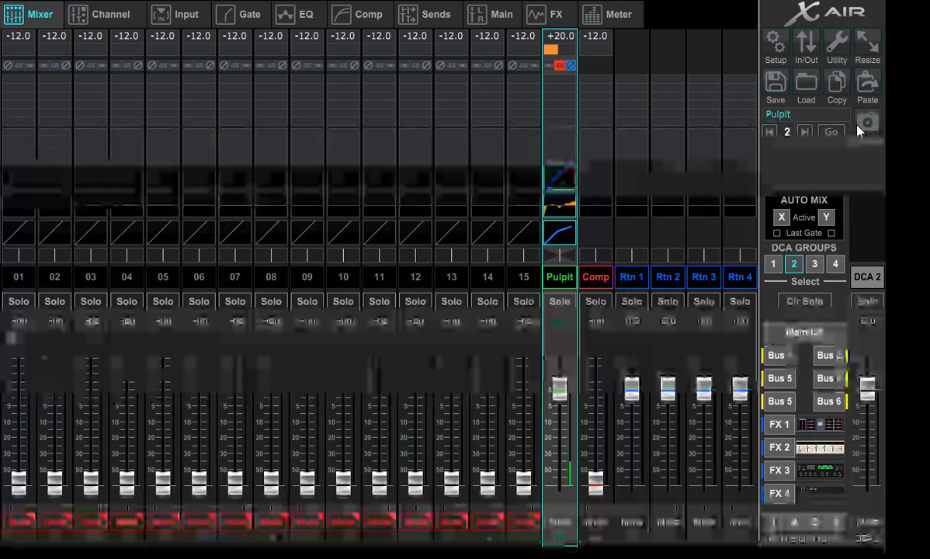
- Step through the stored snapshots and cue snapshot 1, Computer Only, without recalling it
left_click(806, 132)
left_click(807, 132)
left_click(806, 132)
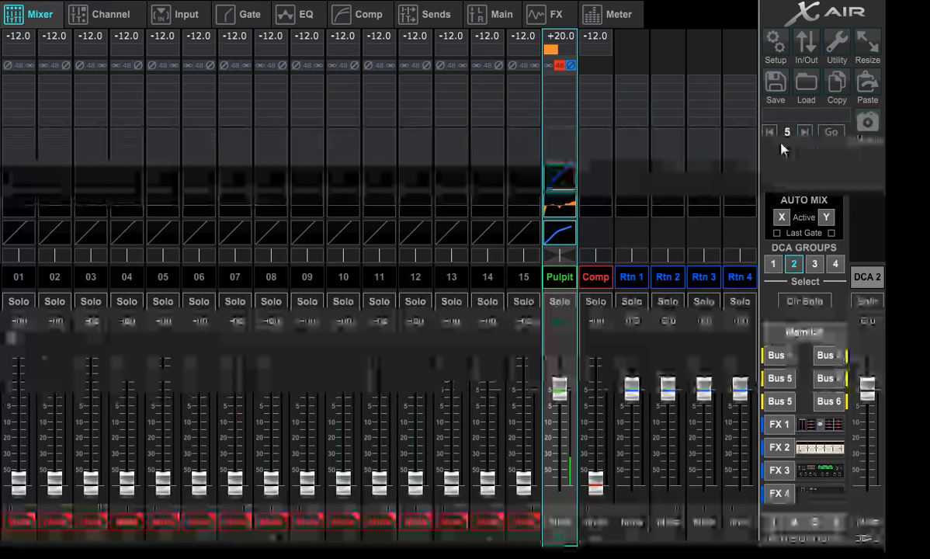
left_click(771, 132)
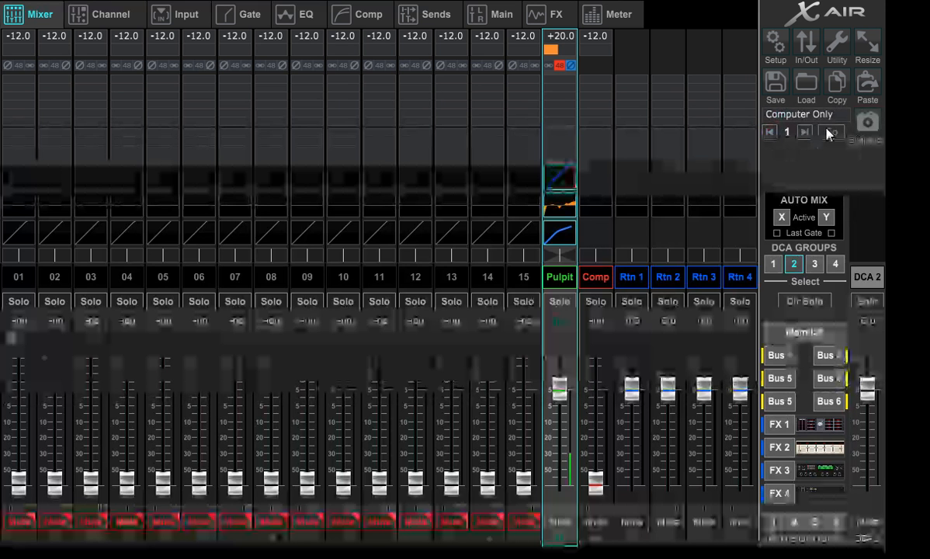
- Open the snapshot list and look through its slots to the end and back to the start
left_click(868, 121)
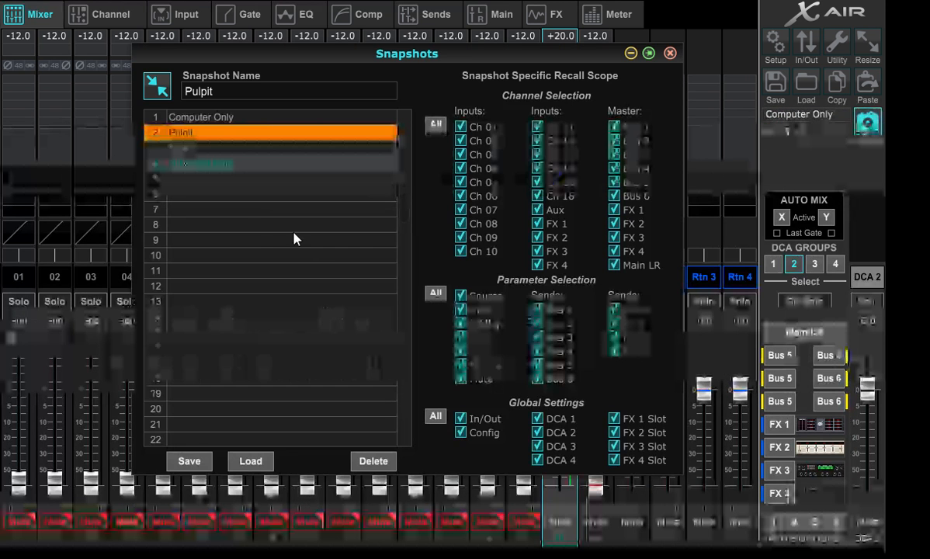
scroll(384, 279, "down", 14)
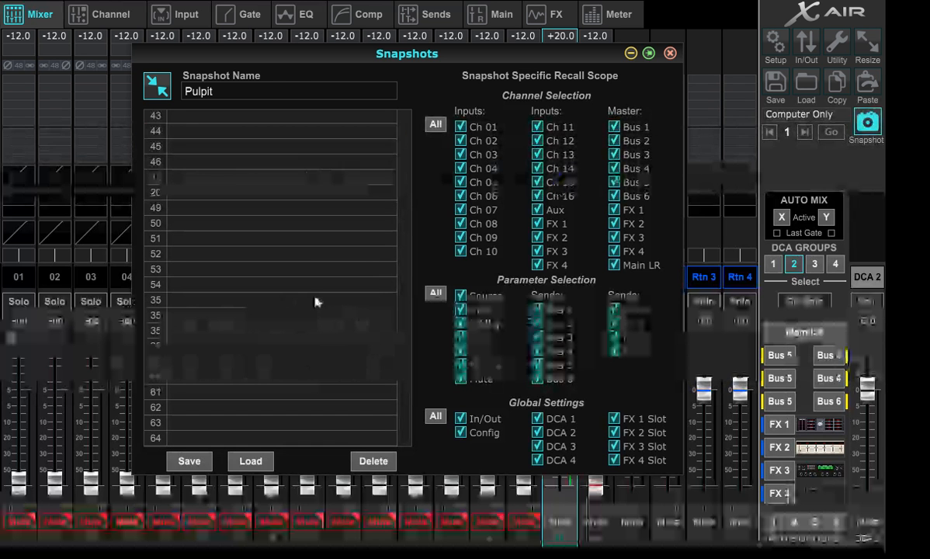
scroll(315, 301, "up", 14)
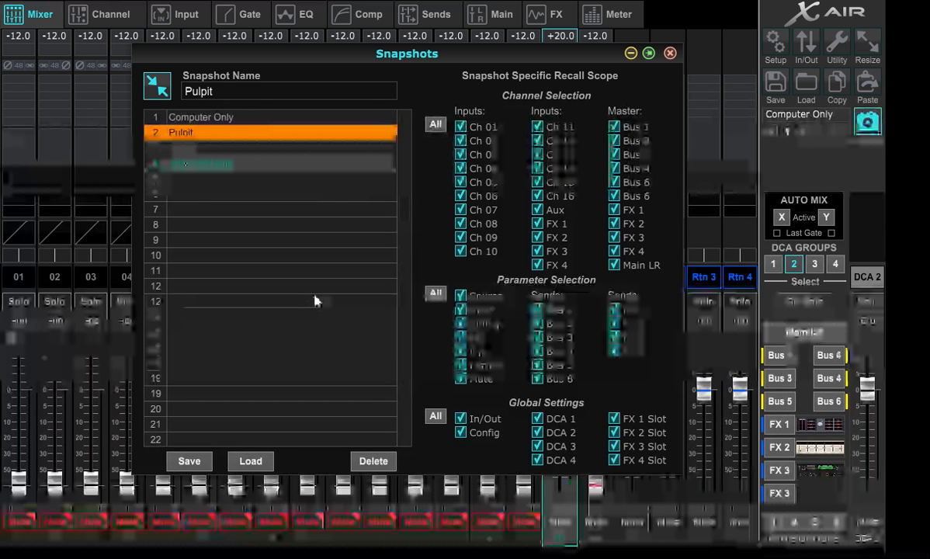
- Delete snapshot 4, Holy Holy Holy, and close the snapshot list
left_click(231, 166)
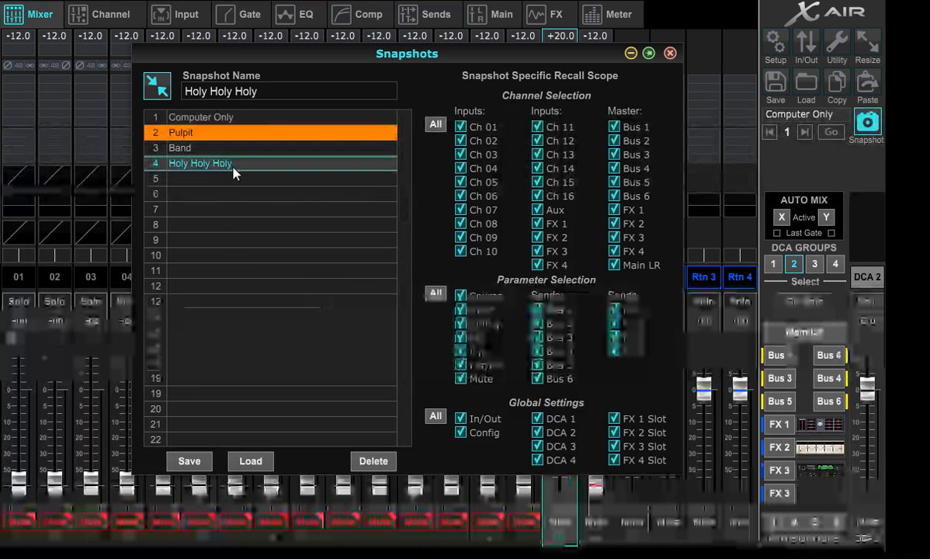
left_click(373, 462)
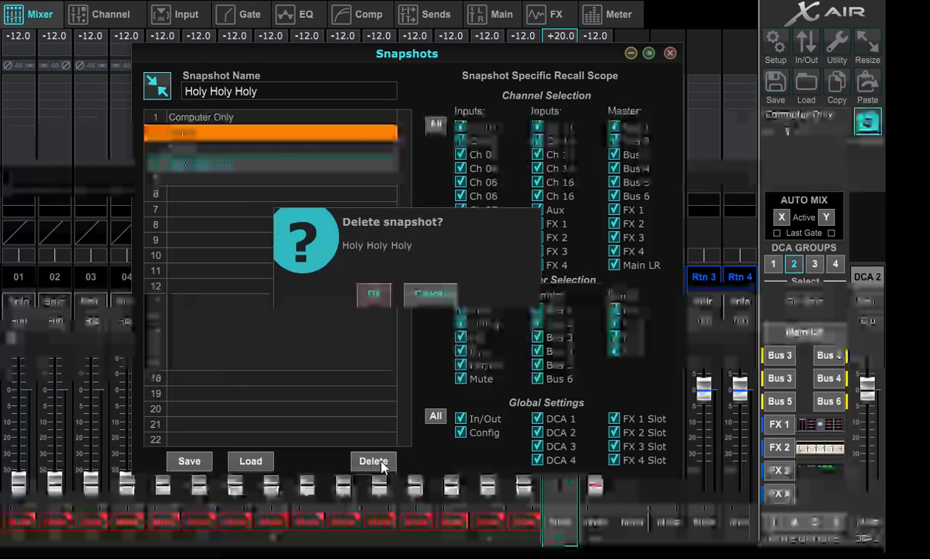
left_click(376, 296)
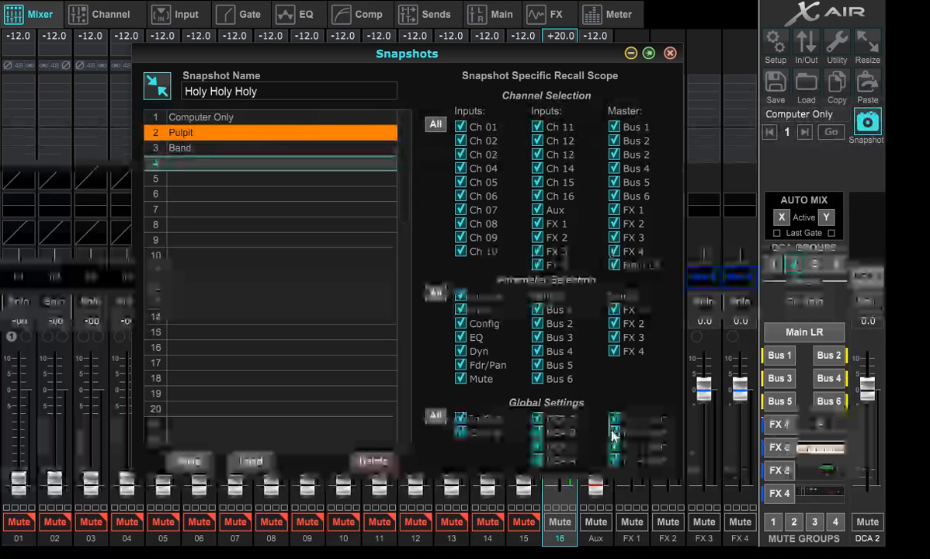
left_click(650, 53)
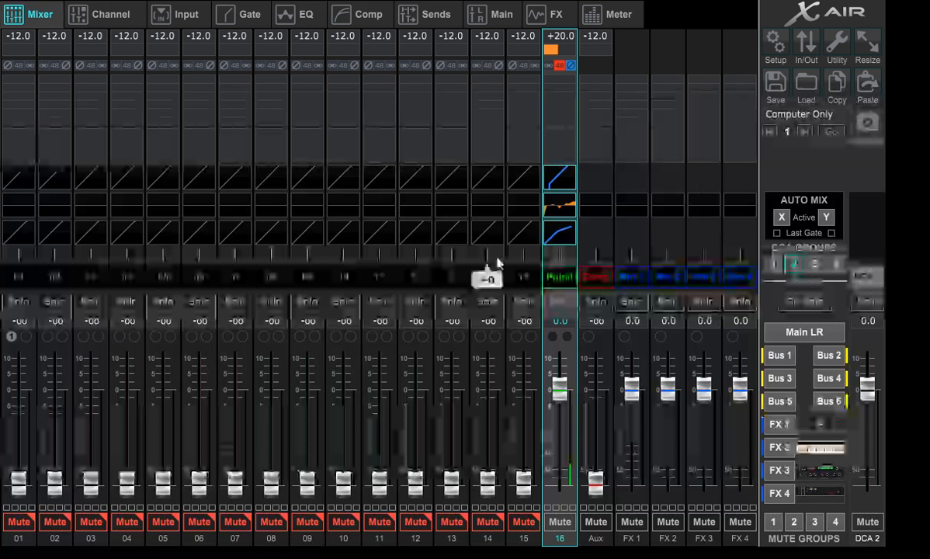